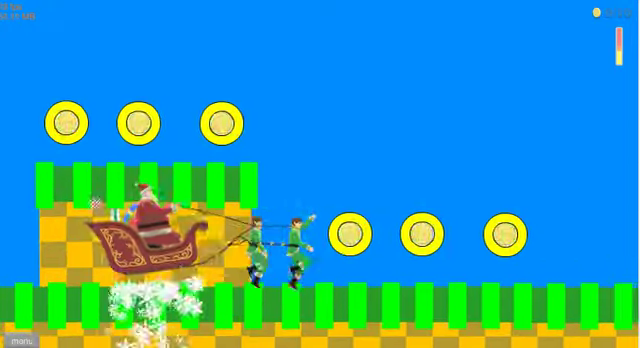
Drive Santa's sleigh toward the coins, eject Santa after the crash, and pause.
{"action": "key", "text": "space"}
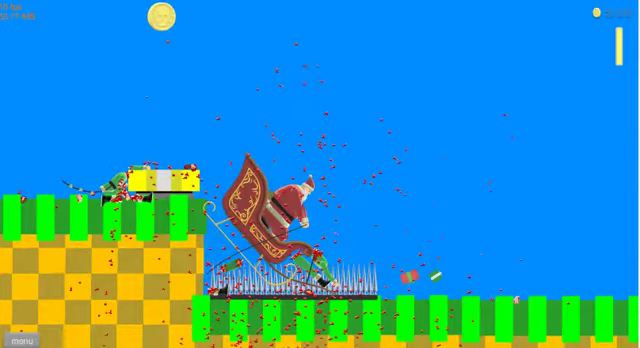
{"action": "key", "text": "z"}
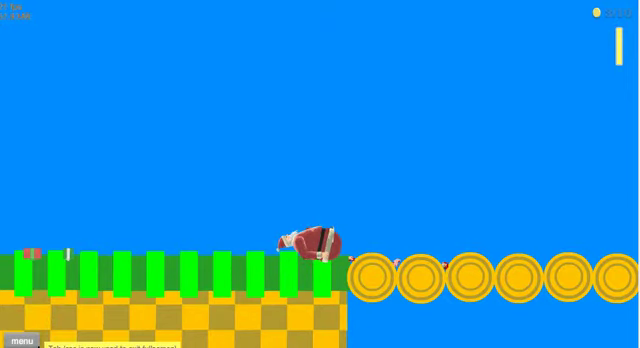
{"action": "key", "text": "Tab"}
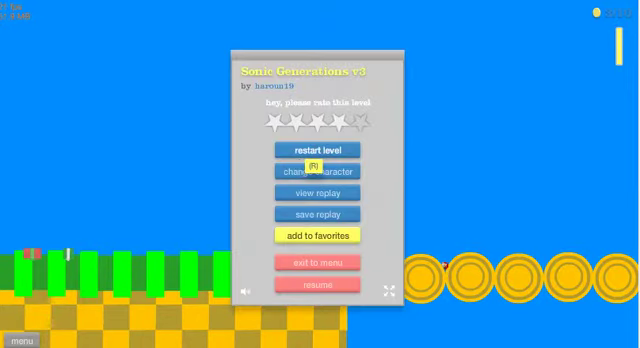
Restart the level and drive the sleigh off the spikes onto the grass.
{"action": "left_click", "coordinate": [312, 152]}
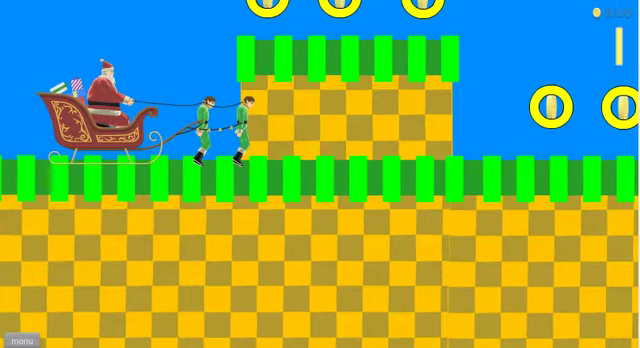
{"action": "key", "text": "Up"}
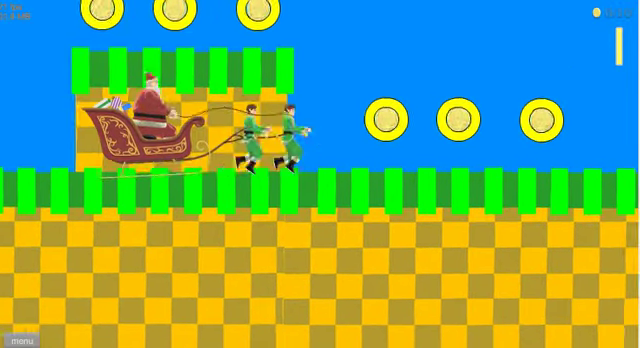
{"action": "key", "text": "space"}
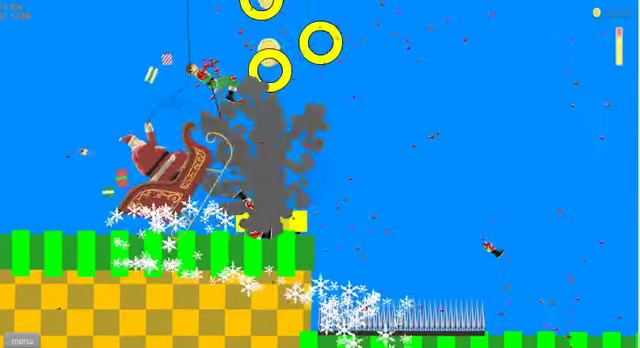
{"action": "key", "text": "space"}
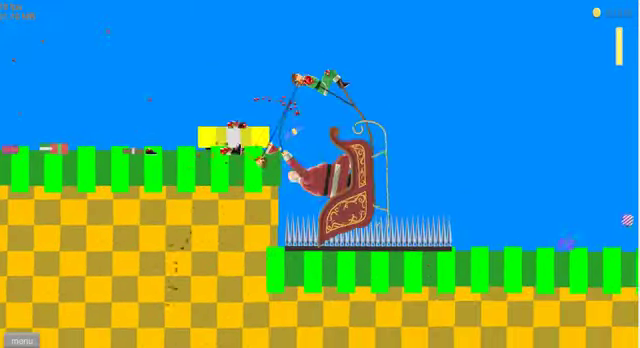
{"action": "key", "text": "Up"}
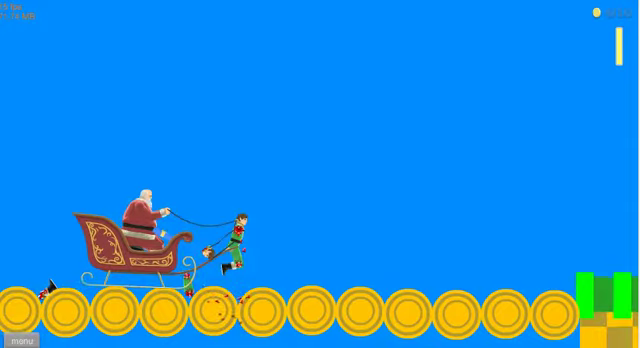
Boost the sleigh along the coin row into the tall block and eject Santa.
{"action": "key", "text": "space"}
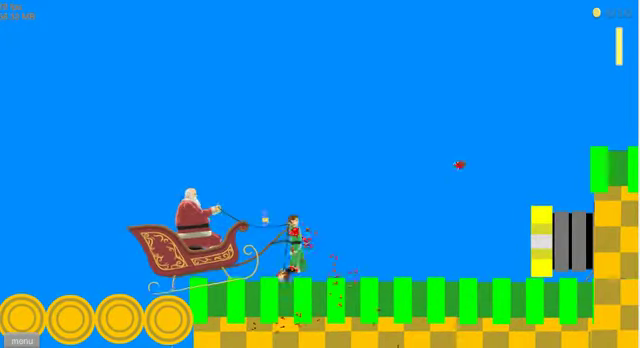
{"action": "key", "text": "space"}
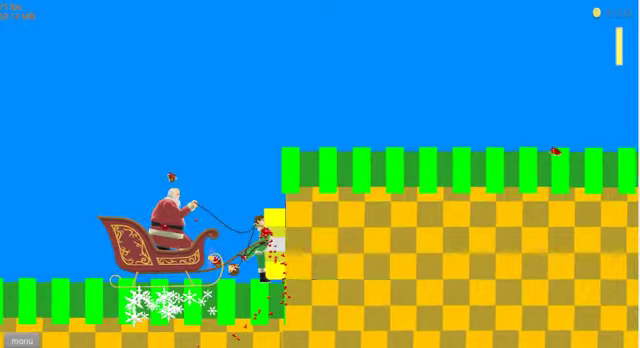
{"action": "key", "text": "space"}
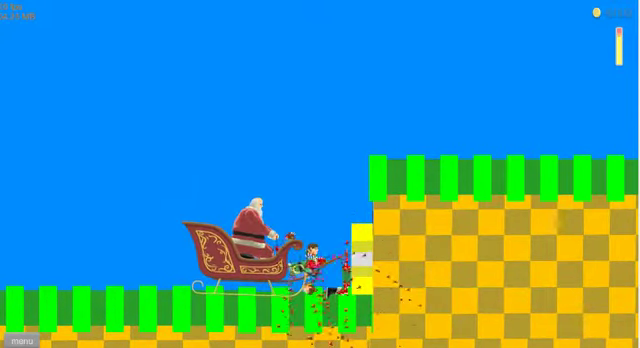
{"action": "key", "text": "z"}
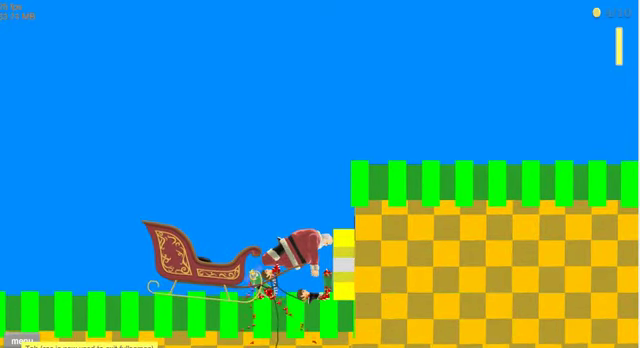
Pause and pick the mobility-scooter rider with the shopping cart as the character.
{"action": "key", "text": "Escape"}
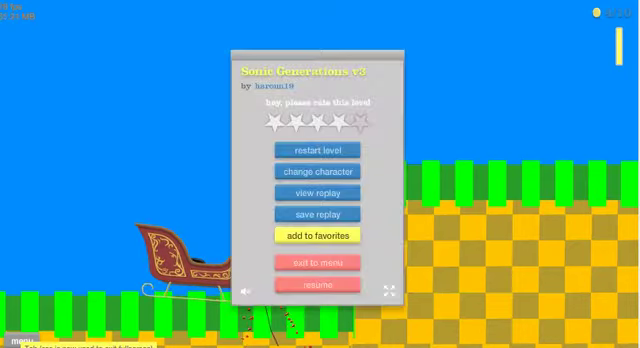
{"action": "key", "text": "Return"}
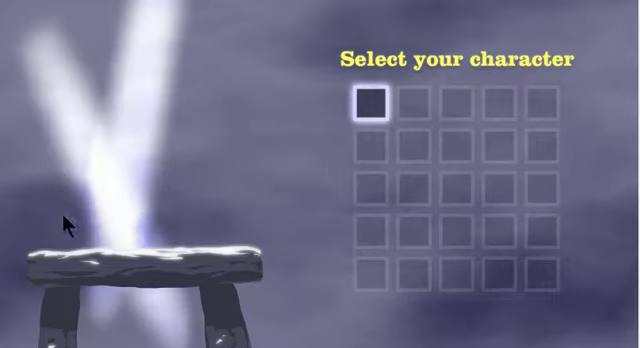
{"action": "left_click", "coordinate": [415, 112]}
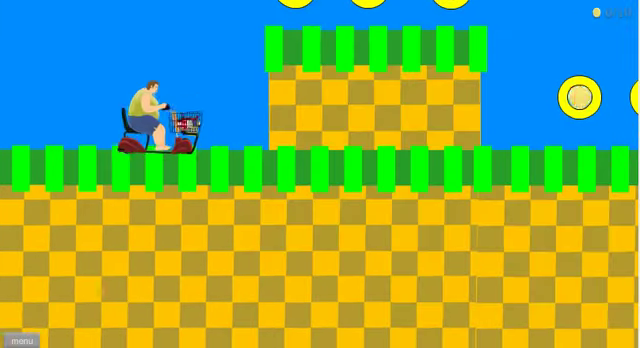
Drive the scooter rider right toward the spikes, then pause.
{"action": "key", "text": "Up"}
{"action": "key", "text": "Up"}
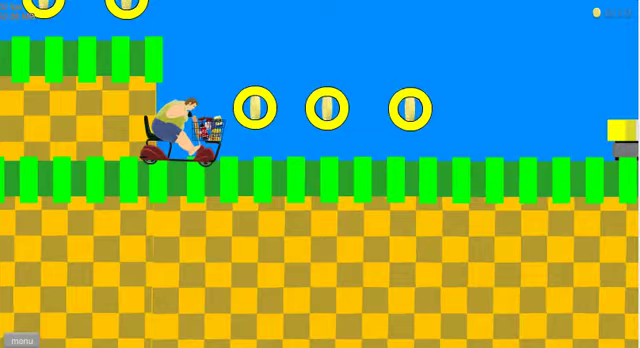
{"action": "key", "text": "Up"}
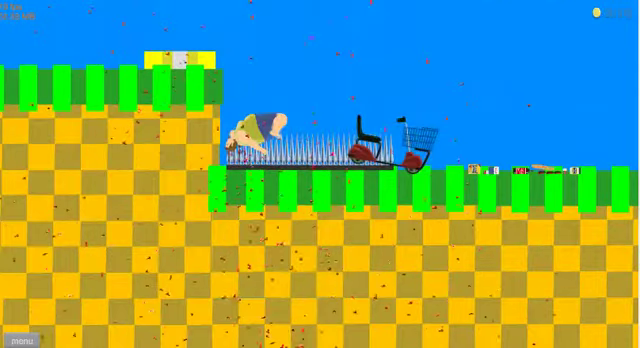
{"action": "key", "text": "Escape"}
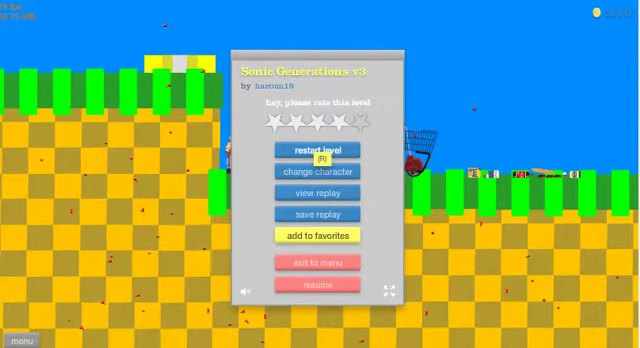
Restart and drive the scooter across the raised platform, then pause.
{"action": "left_click", "coordinate": [318, 150]}
{"action": "key", "text": "Up"}
{"action": "key", "text": "Up"}
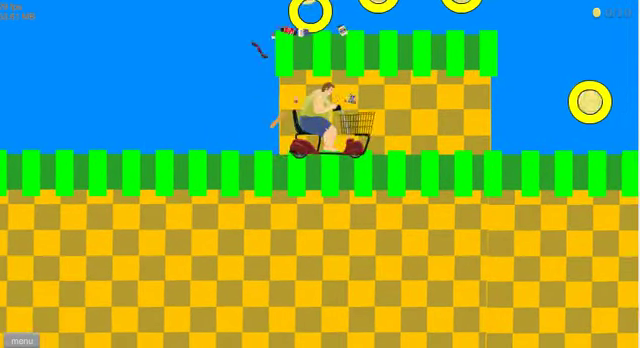
{"action": "key", "text": "Up"}
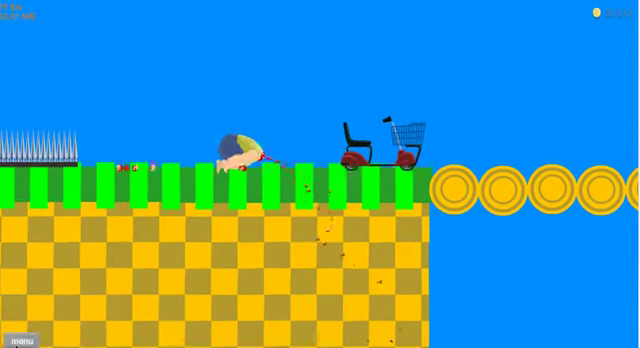
{"action": "left_click", "coordinate": [22, 340]}
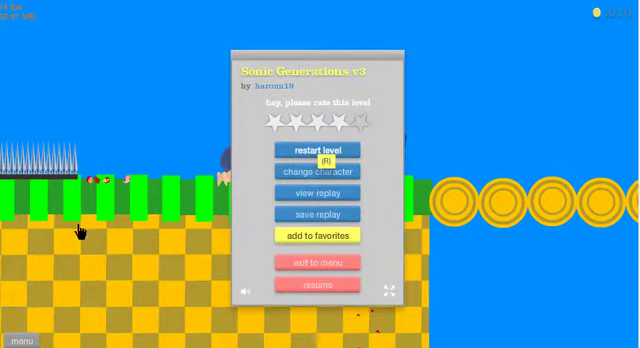
Restart, accelerate the scooter into the spikes, and pause after the crash.
{"action": "left_click", "coordinate": [318, 152]}
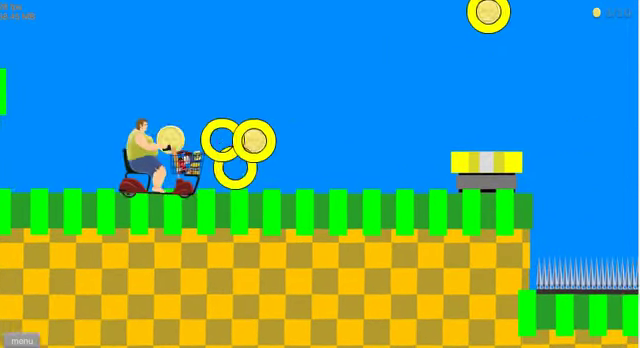
{"action": "key", "text": "space"}
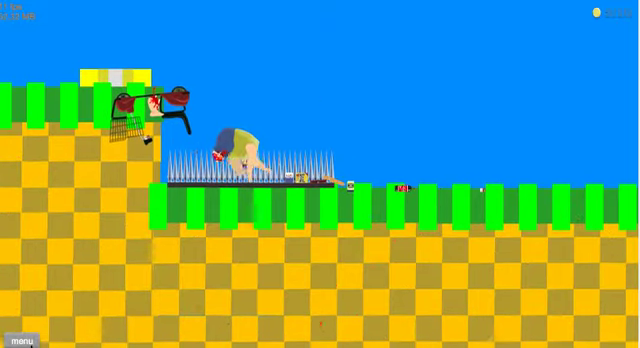
{"action": "left_click", "coordinate": [22, 341]}
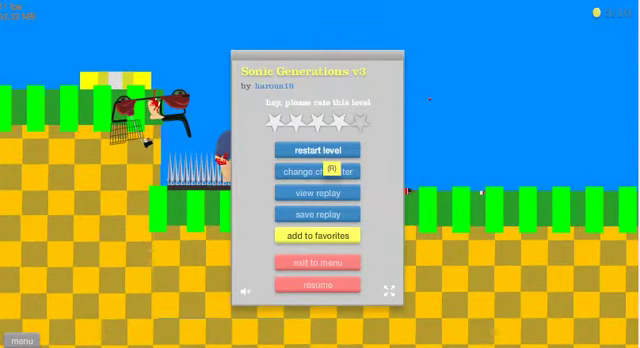
Restart and drive the scooter onto the coin bridge until it tips over, then pause.
{"action": "left_click", "coordinate": [300, 152]}
{"action": "key", "text": "Up"}
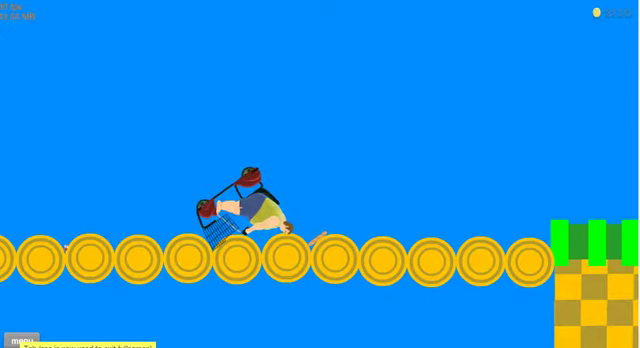
{"action": "key", "text": "Escape"}
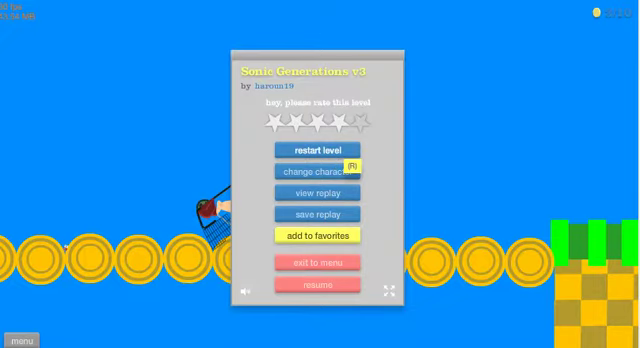
Restart, drive off the ledge, and try to right the tipped-over scooter.
{"action": "key", "text": "r"}
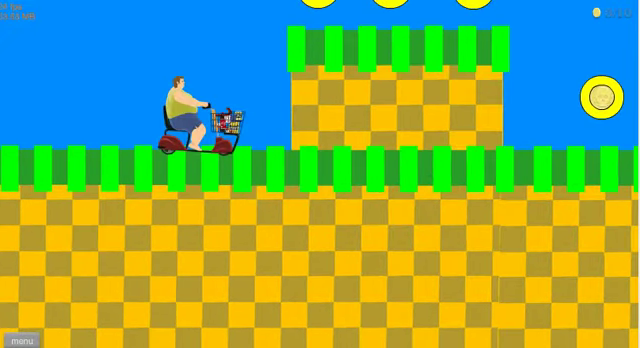
{"action": "key", "text": "Up"}
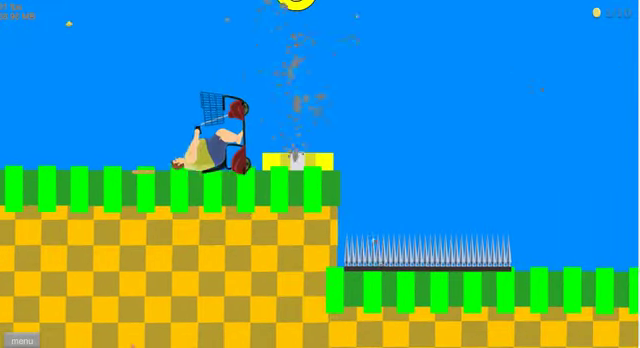
{"action": "key", "text": "Down"}
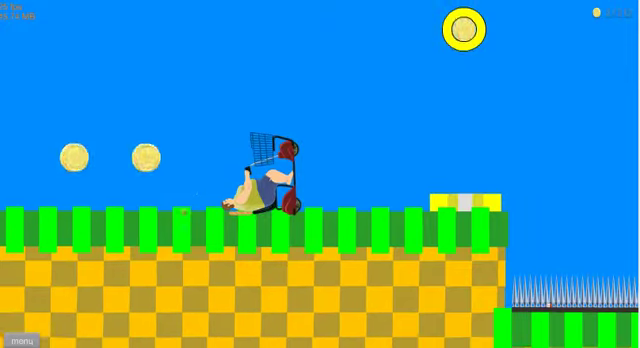
{"action": "key", "text": "Down"}
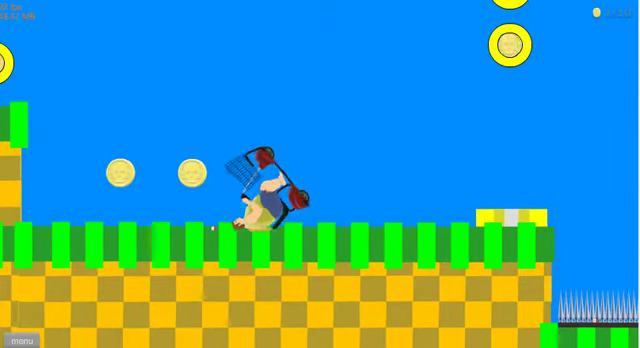
{"action": "key", "text": "Up"}
{"action": "key", "text": "Down"}
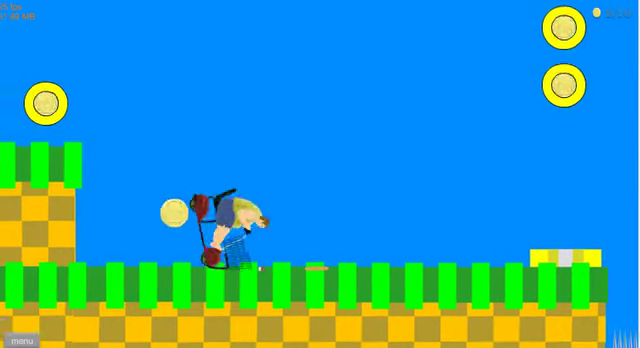
Restart again, jump onto the coin bridge, and balance the rider upright.
{"action": "key", "text": "Return"}
{"action": "key", "text": "Up"}
{"action": "key", "text": "space"}
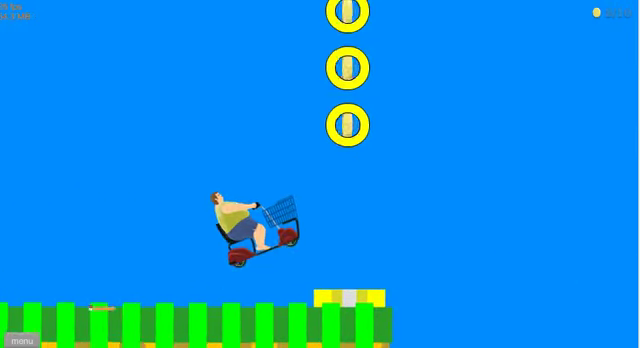
{"action": "key", "text": "Up"}
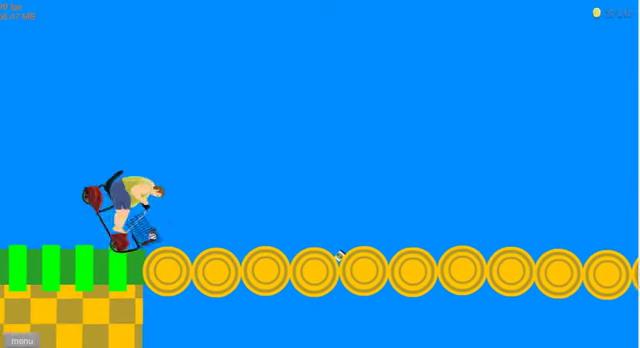
{"action": "key", "text": "Up"}
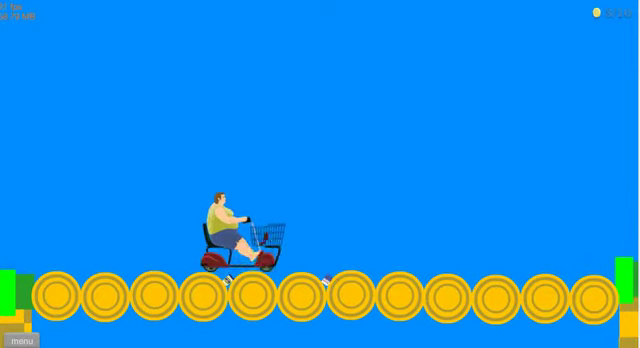
{"action": "key", "text": "Down"}
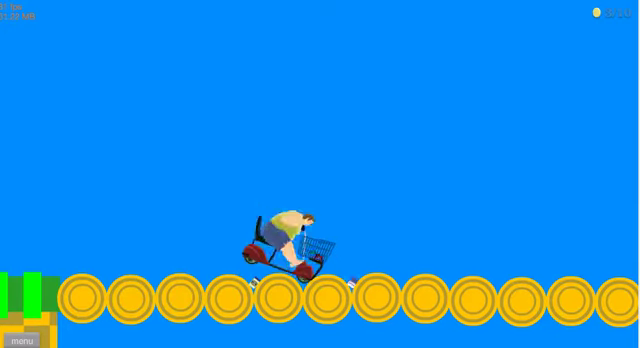
{"action": "key", "text": "Down"}
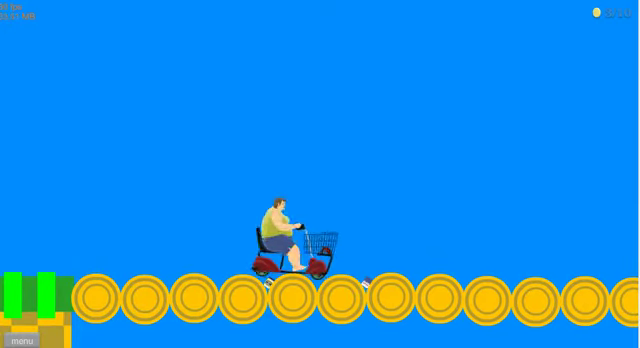
Ride along the coin row and onto the raised block toward the wall.
{"action": "key", "text": "Up"}
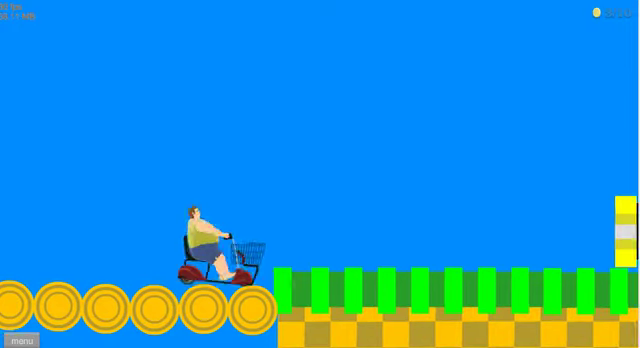
{"action": "key", "text": "Down"}
{"action": "key", "text": "Up"}
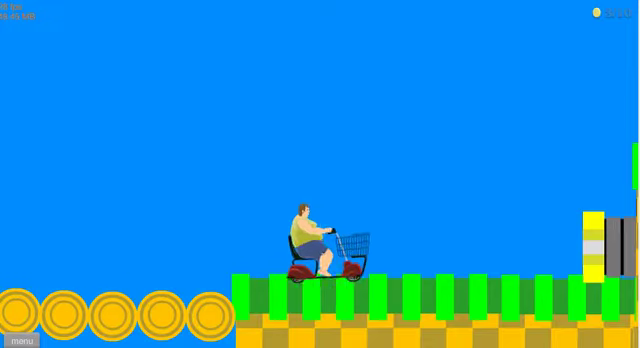
{"action": "key", "text": "Up"}
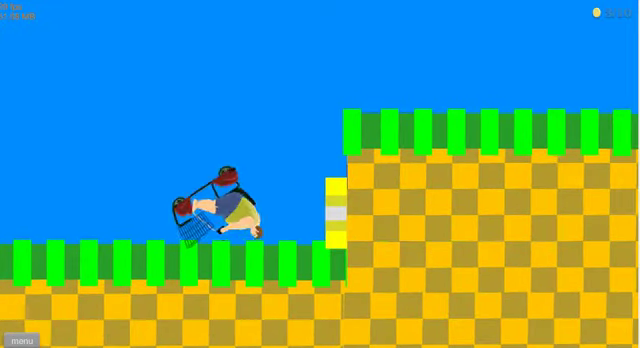